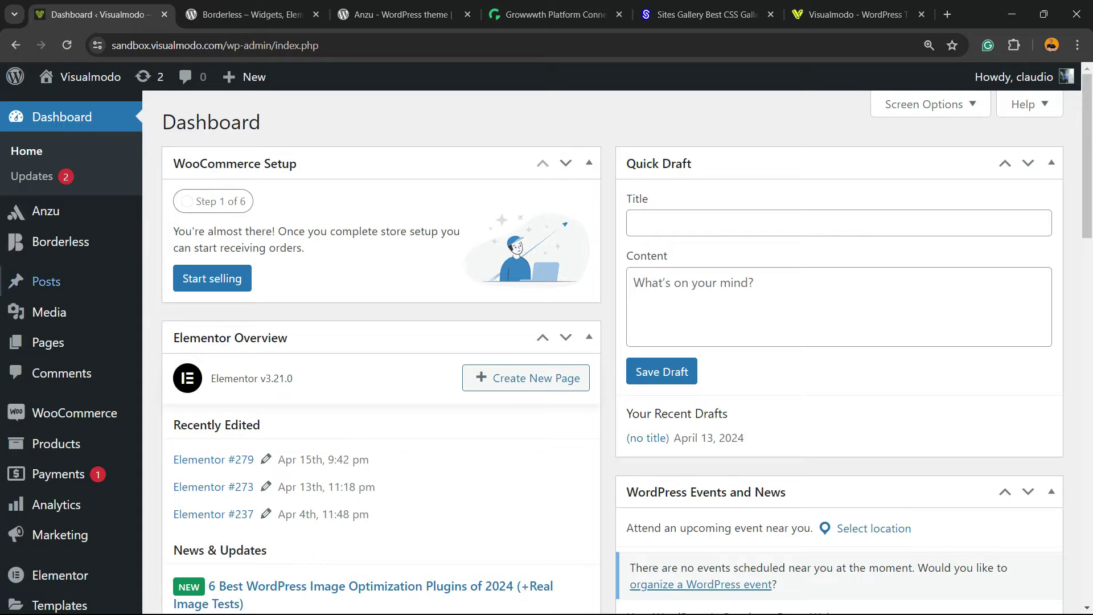
scroll(71, 302, down, 2)
scroll(72, 301, down, 3)
scroll(285, 341, up, 6)
scroll(71, 319, down, 5)
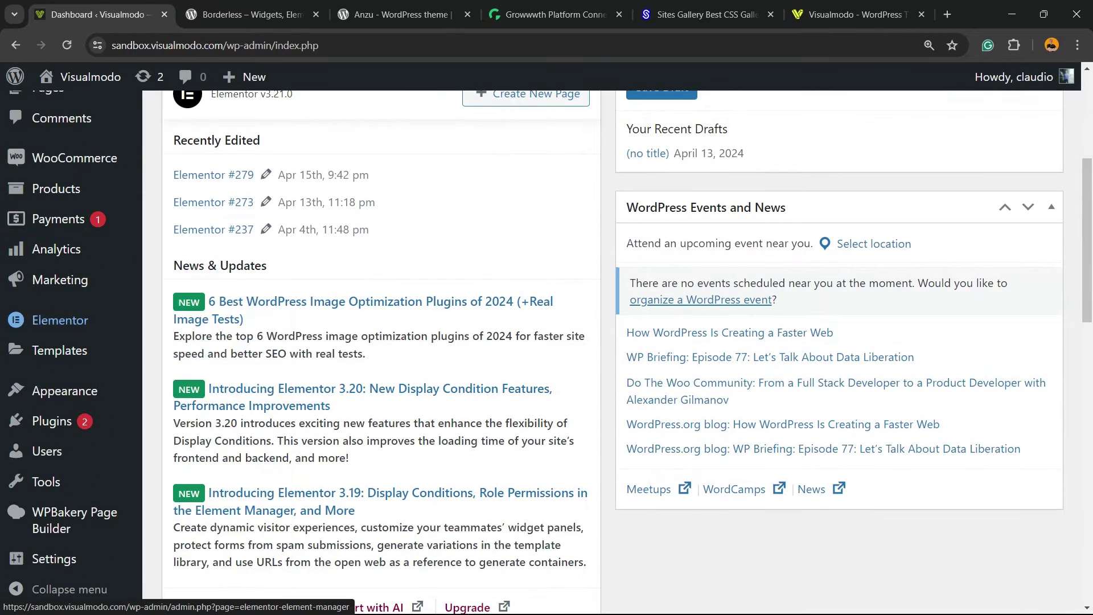
scroll(71, 319, up, 5)
scroll(71, 319, down, 7)
scroll(71, 319, up, 7)
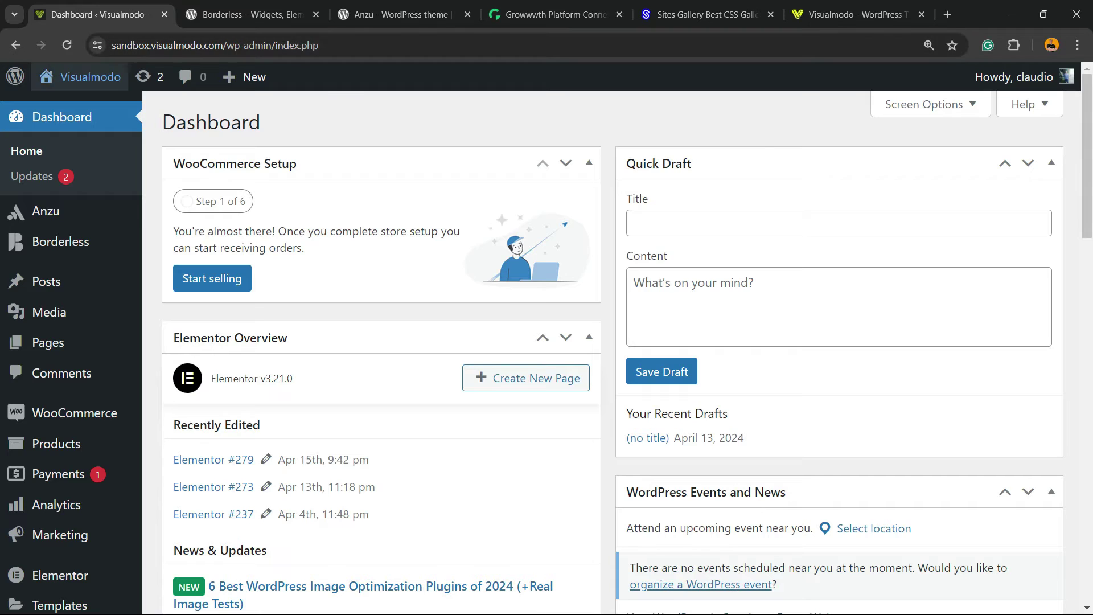
Open the Design Options settings of WPBakery Page Builder
scroll(60, 280, down, 10)
scroll(60, 280, down, 3)
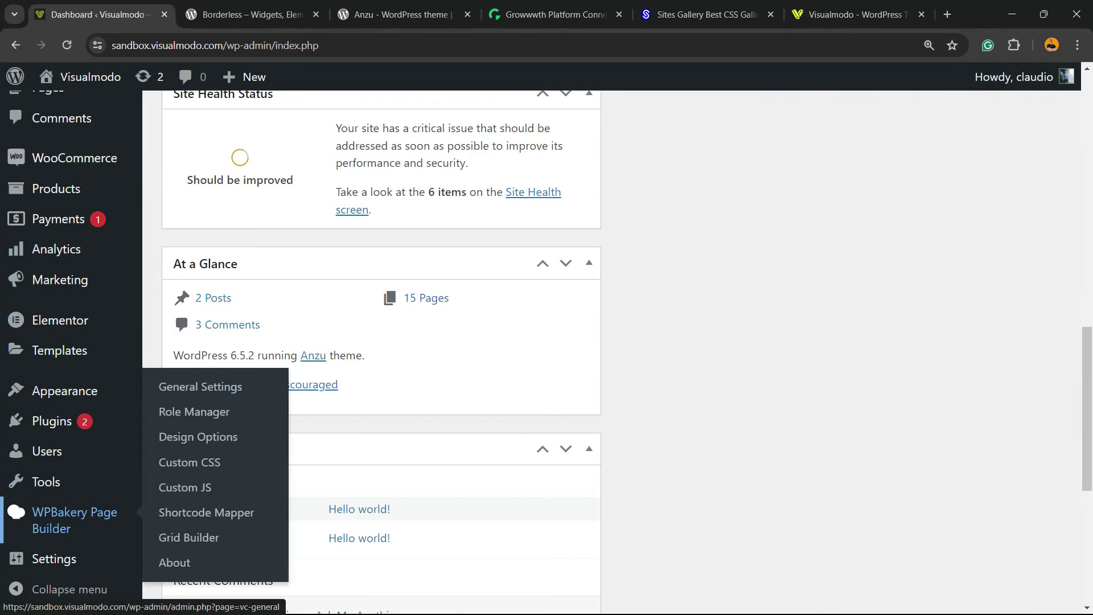
click(76, 516)
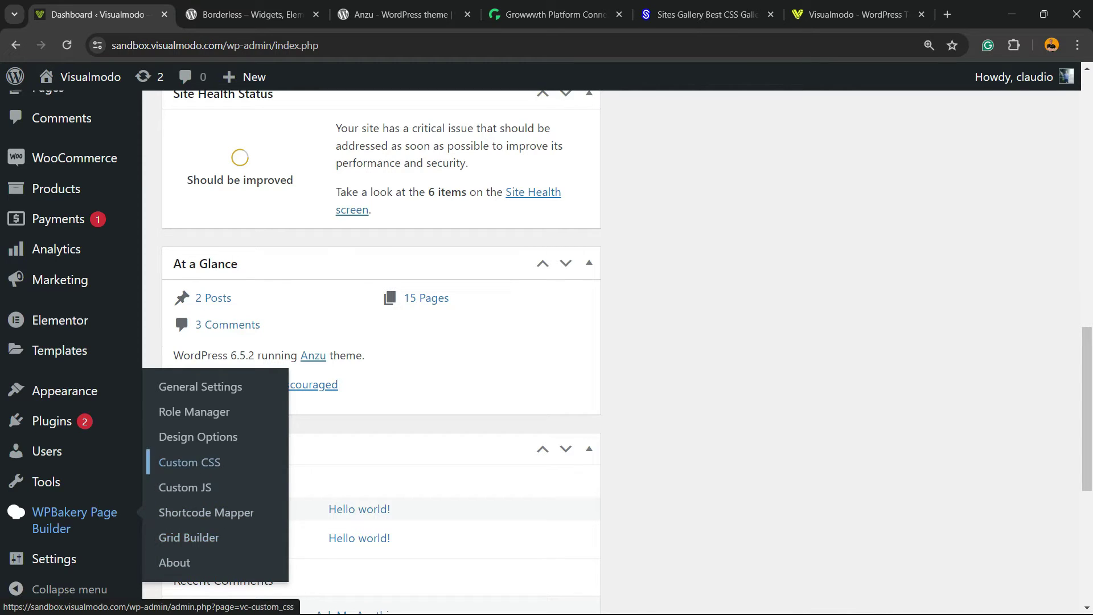
drag(207, 414, 197, 439)
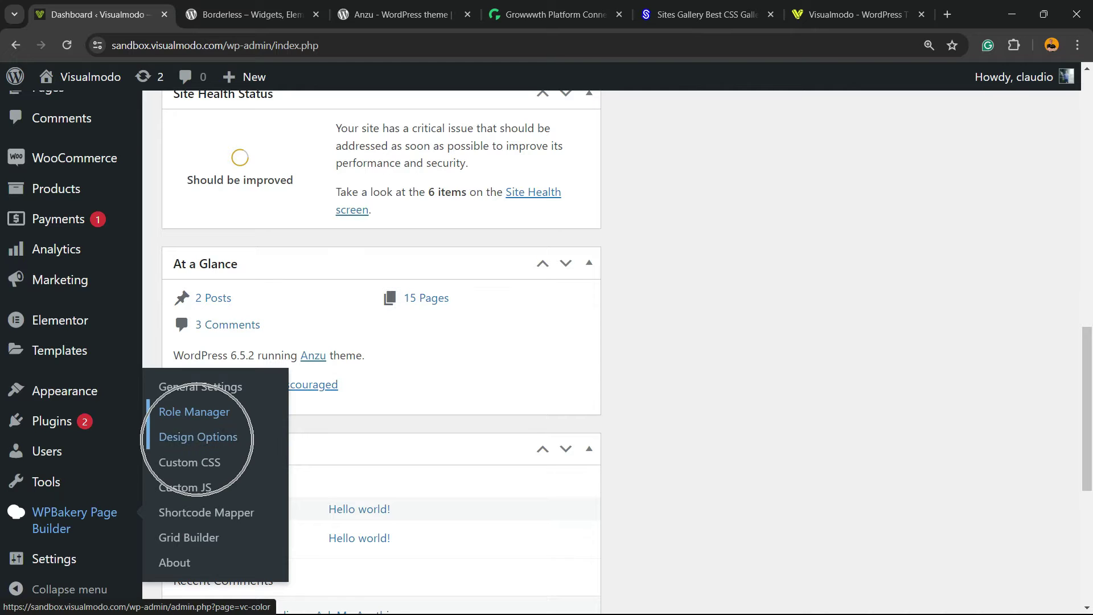
ctrl+click(197, 440)
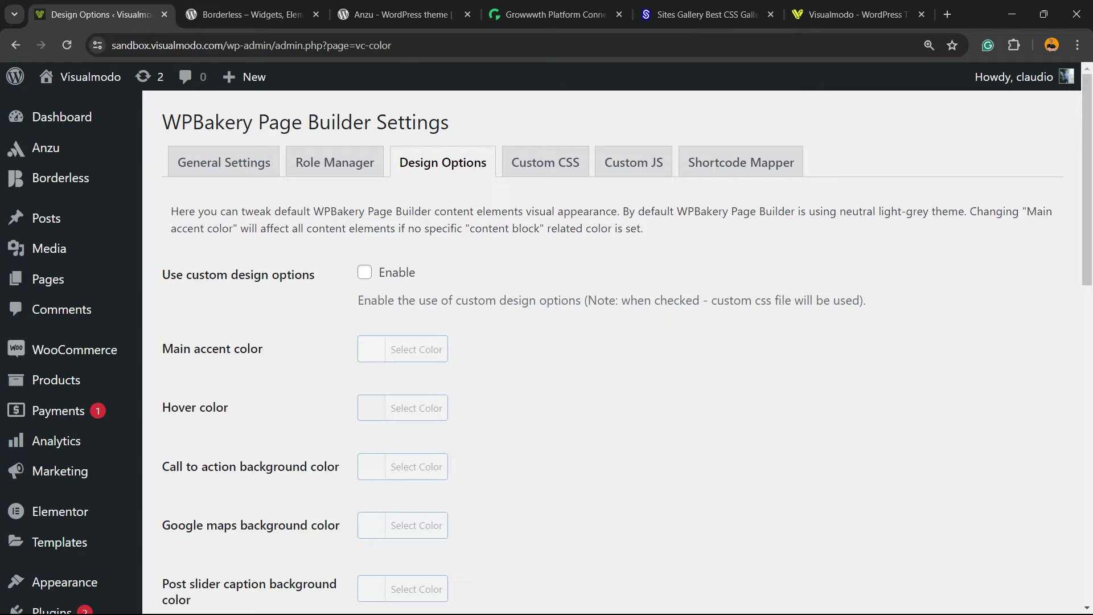
Enable the use of custom design options and set the main accent color to the yellow preset
click(365, 272)
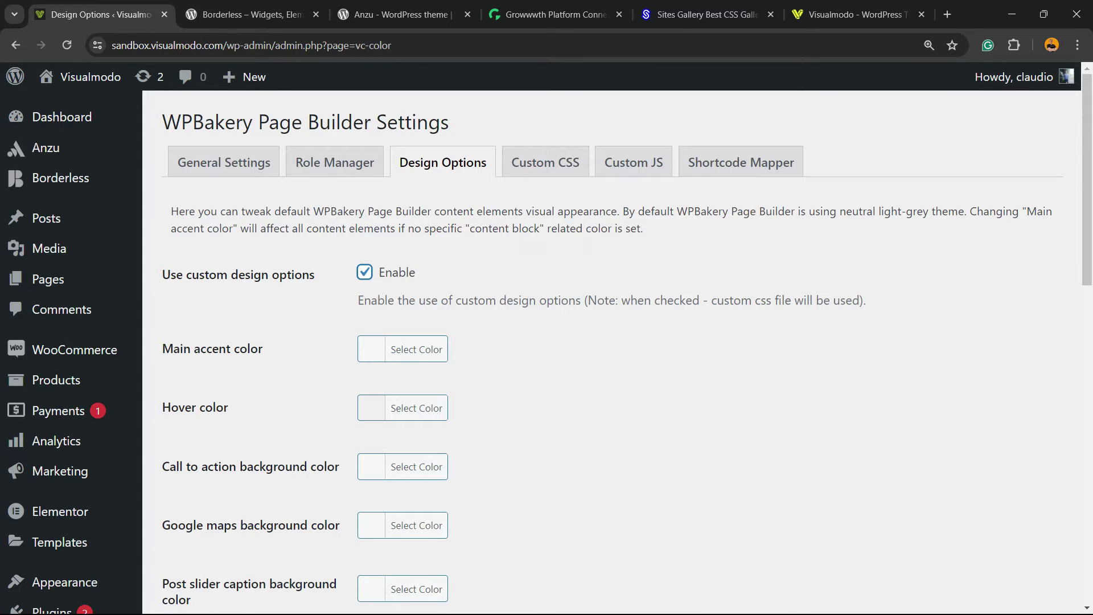
scroll(612, 353, down, 2)
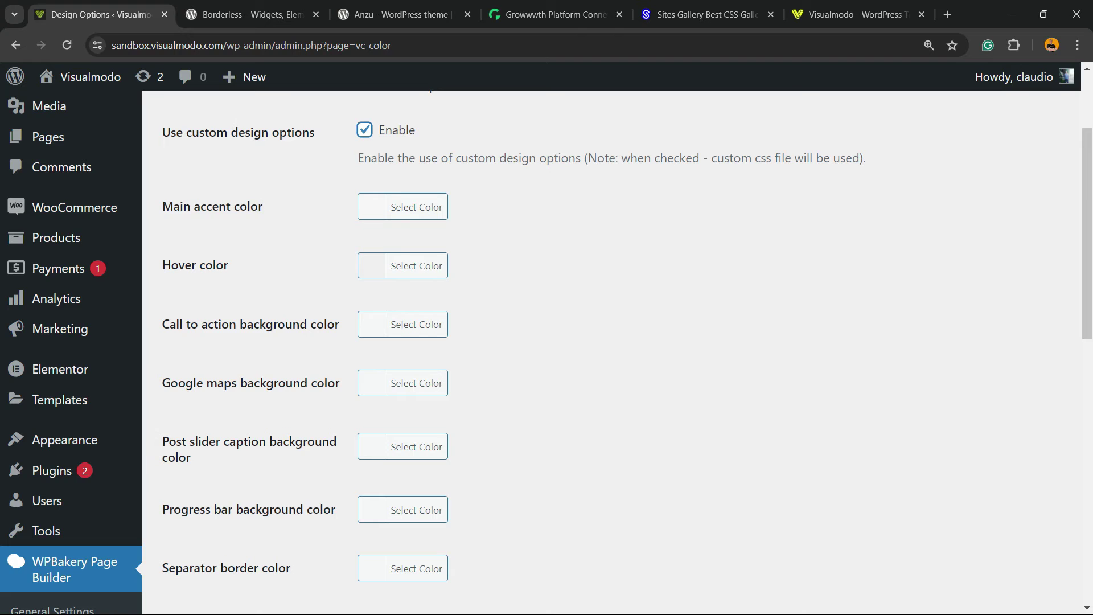
triple_click(214, 206)
click(403, 206)
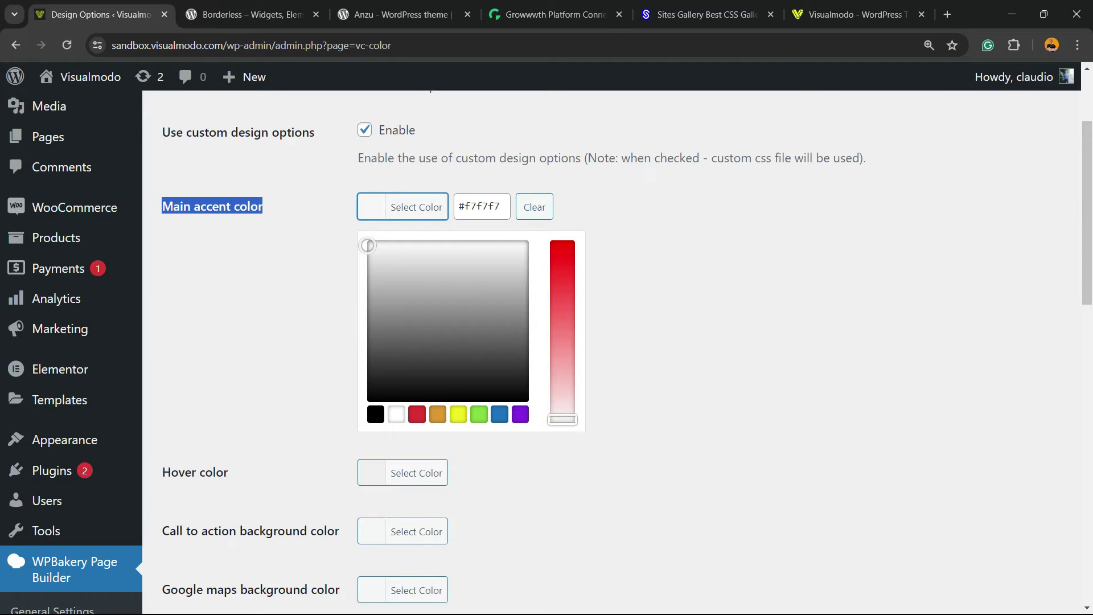
click(458, 414)
click(672, 330)
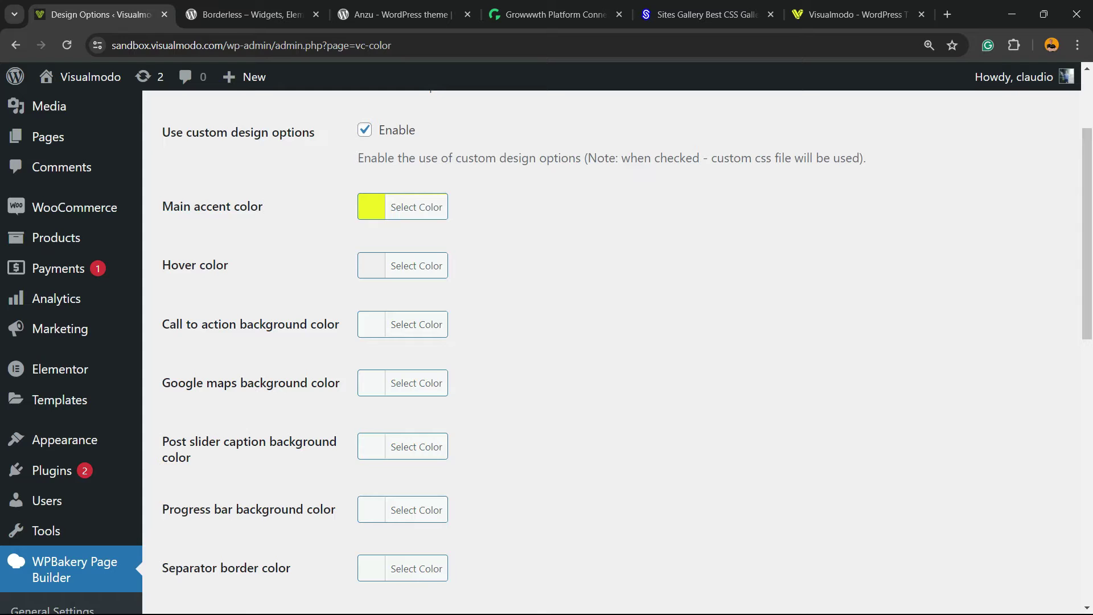
Set the hover color to the blue preset and the call to action background color to the purple preset
click(403, 265)
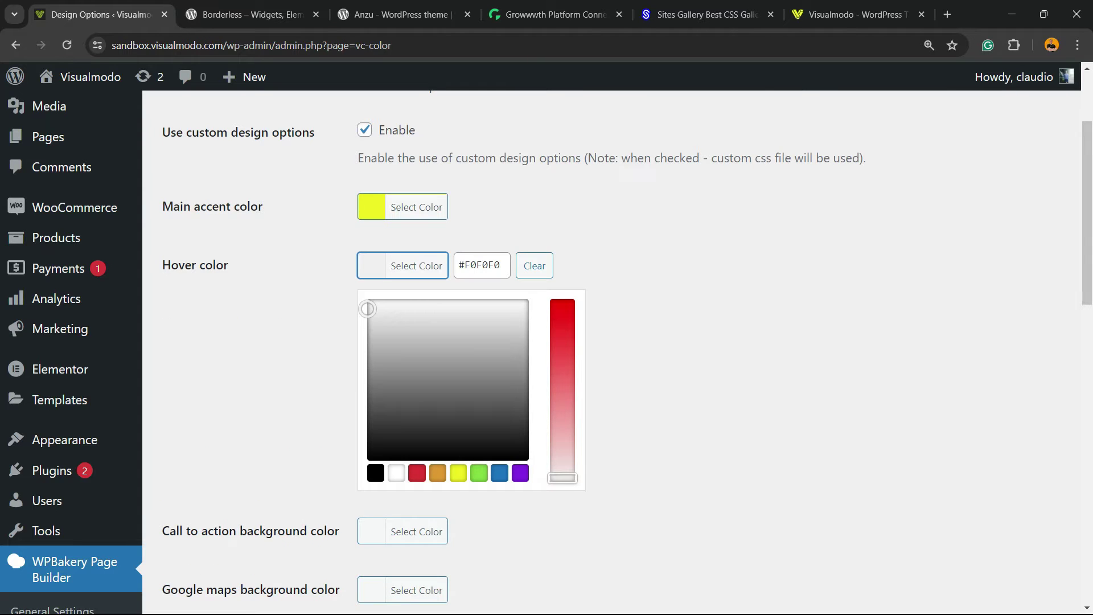
click(500, 473)
click(671, 393)
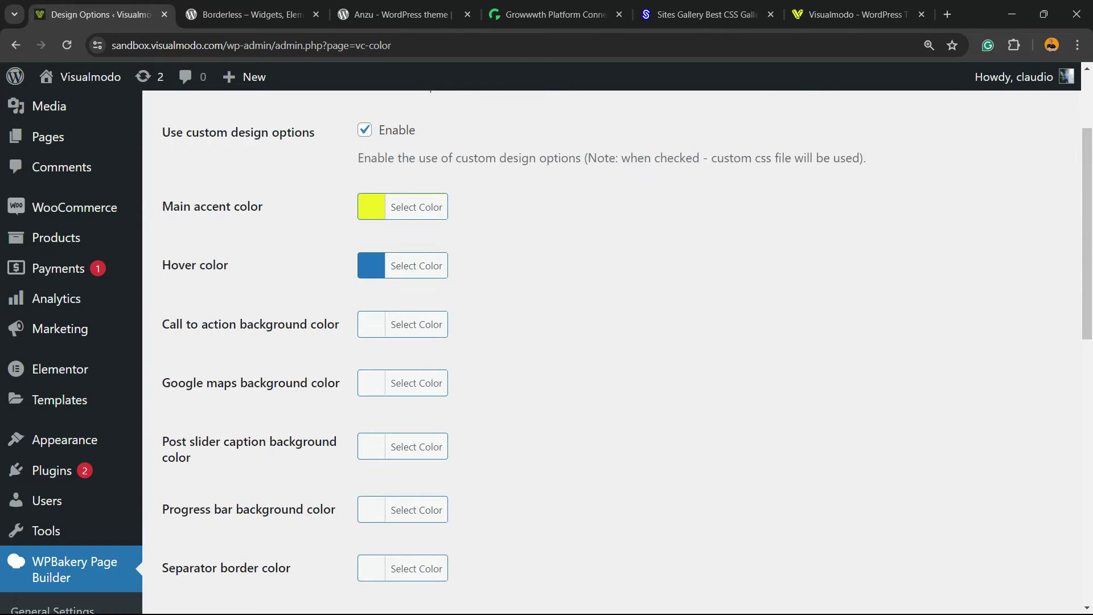
click(404, 324)
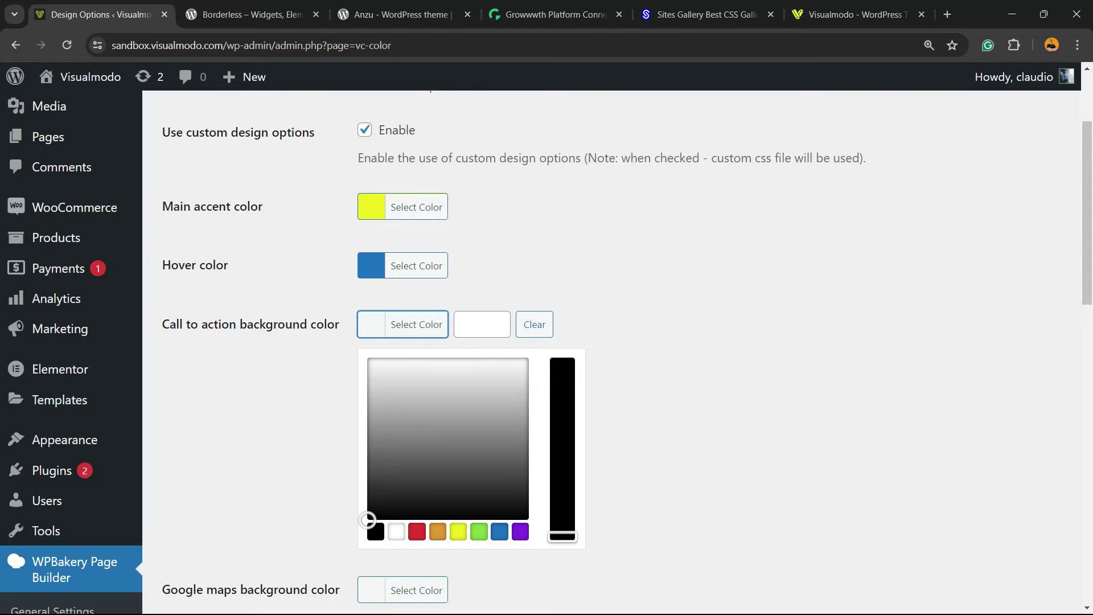
click(520, 532)
click(671, 393)
Set the Google maps background color to the purple preset and the post slider caption background color to red #dd3333
scroll(569, 342, down, 3)
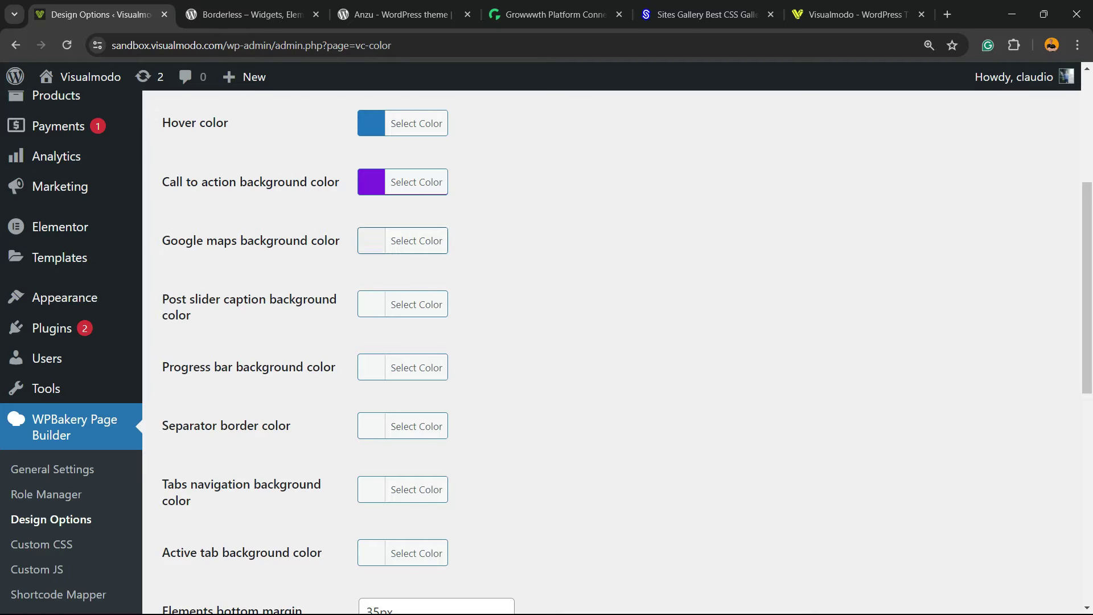
click(403, 240)
click(434, 344)
drag(434, 344, 440, 393)
click(520, 448)
click(655, 376)
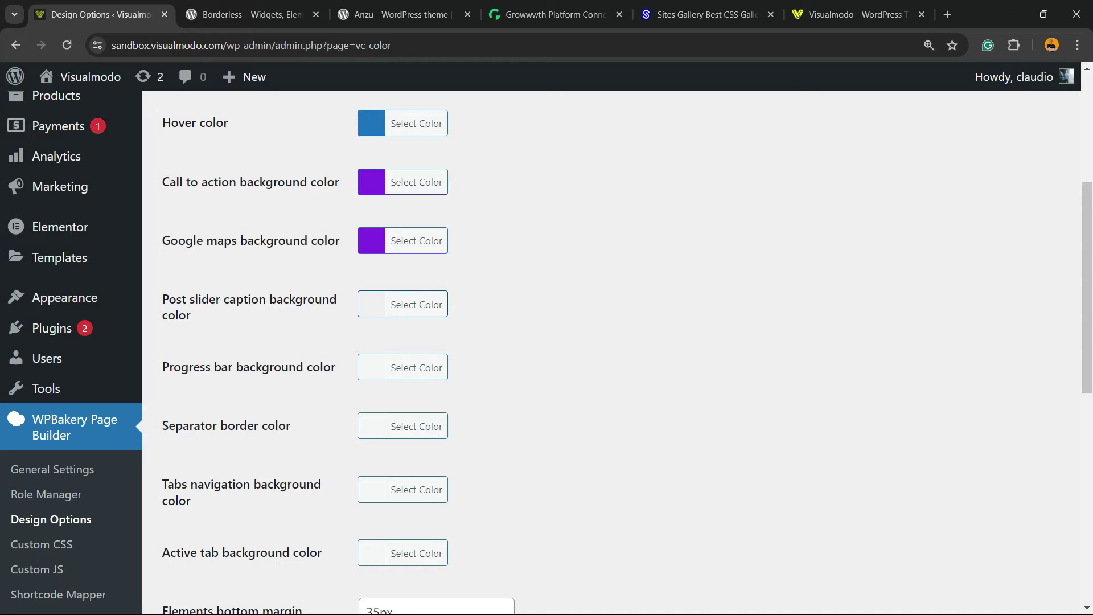
click(403, 304)
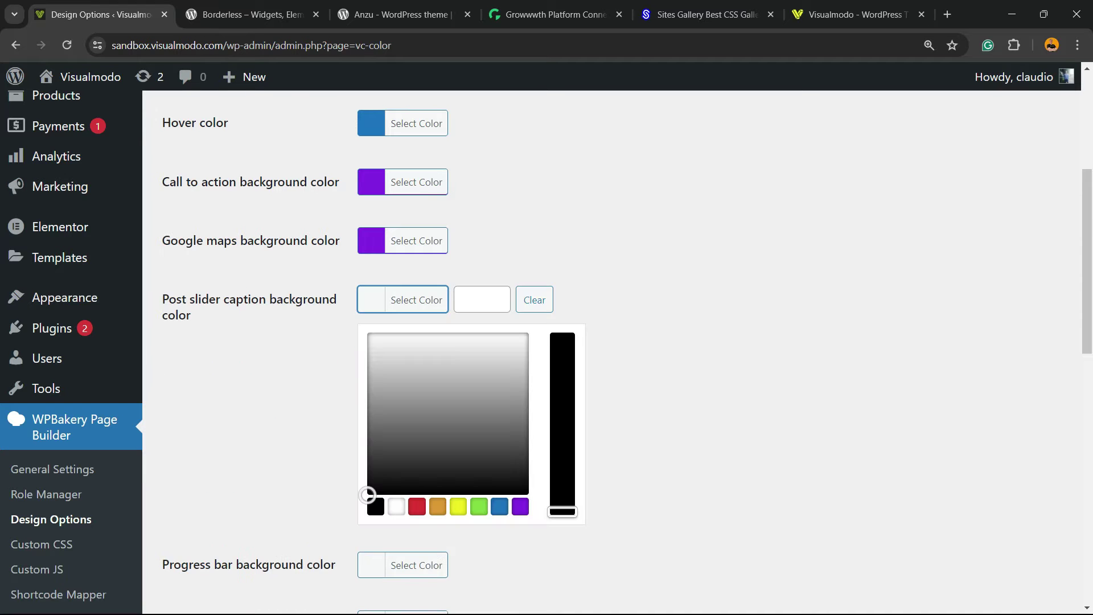
click(417, 506)
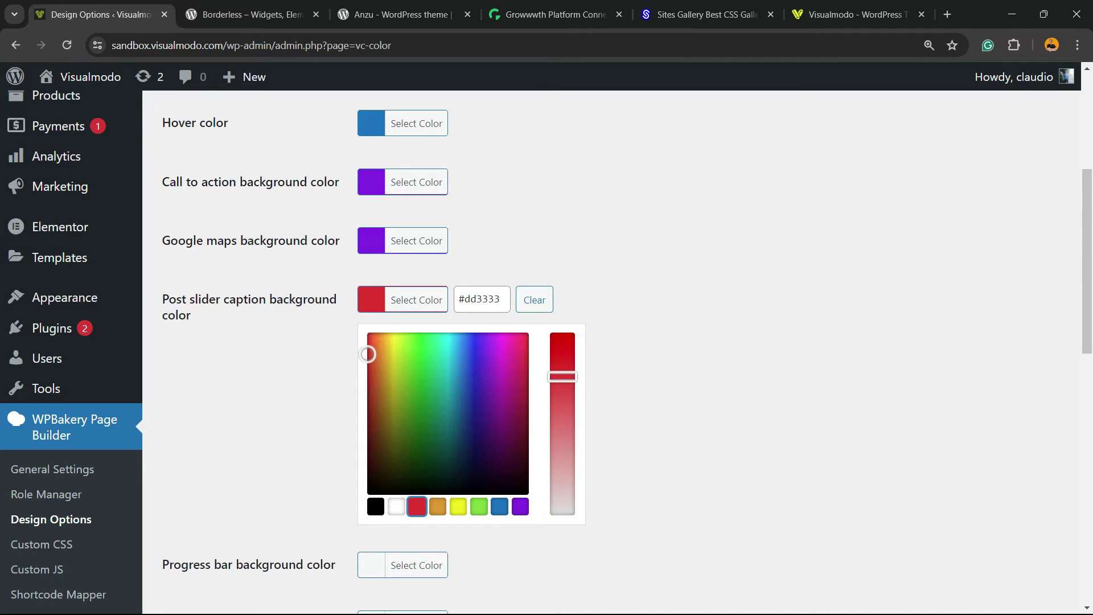
click(678, 393)
Review the remaining color options, including the active tab background color, and the elements bottom margin setting
scroll(677, 393, down, 3)
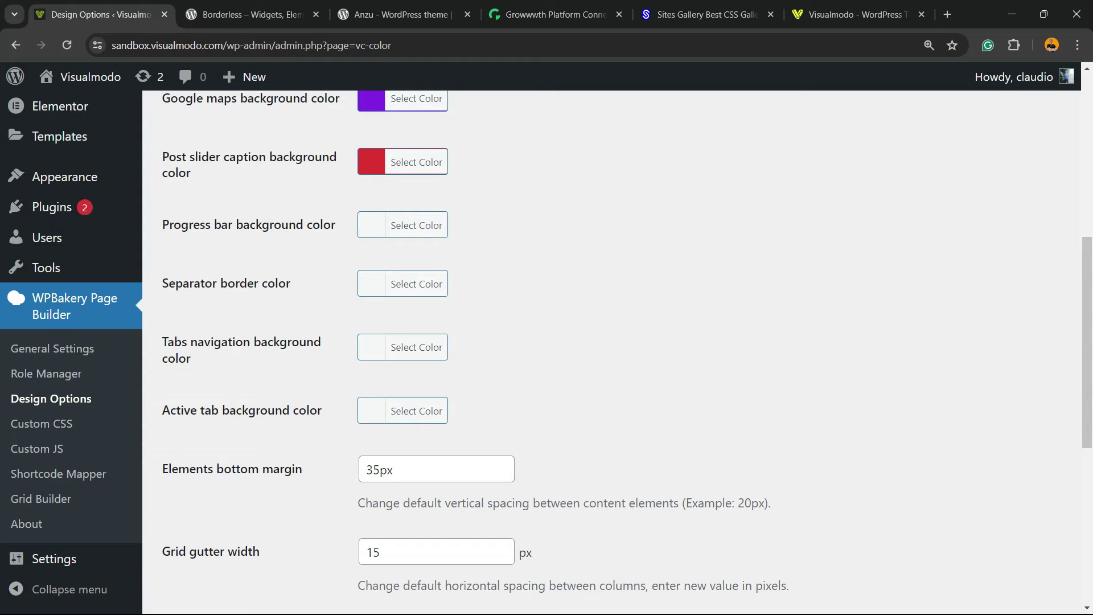
scroll(677, 393, down, 3)
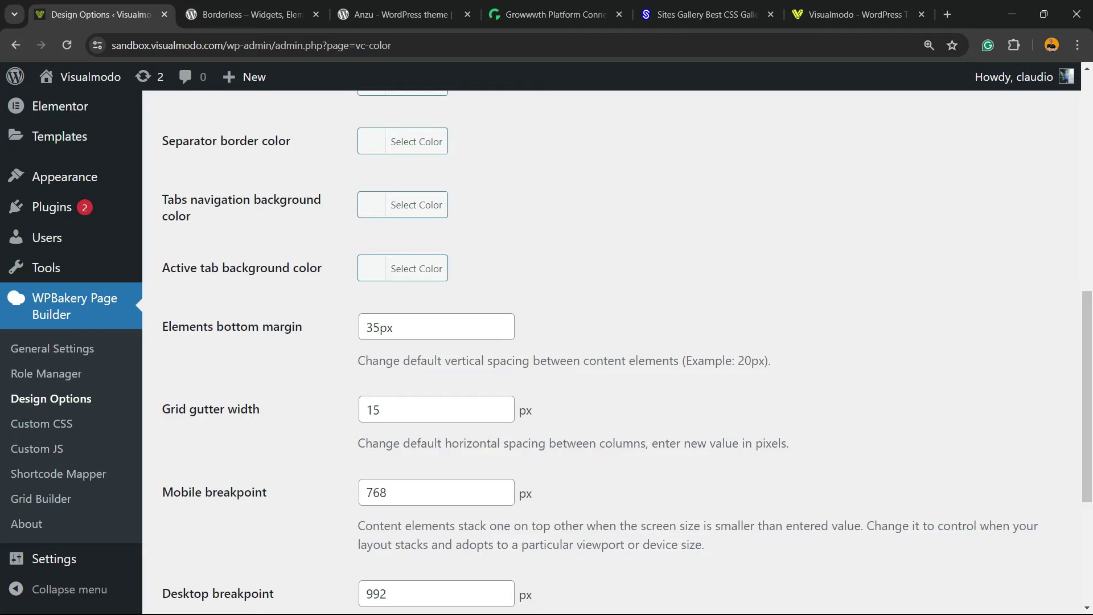
drag(162, 268, 323, 268)
drag(163, 327, 303, 326)
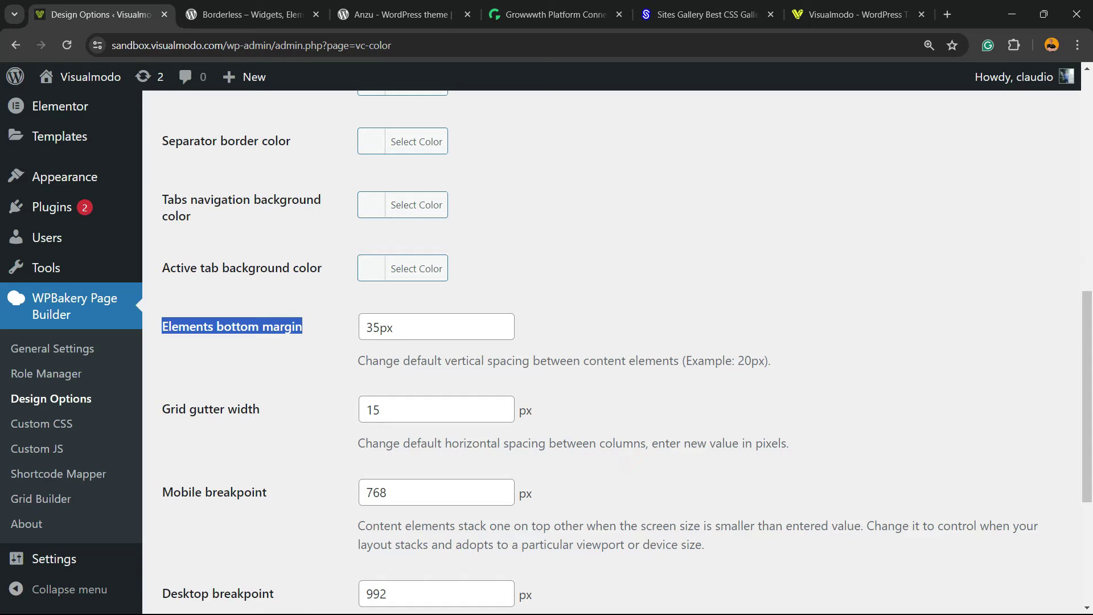
scroll(617, 353, up, 7)
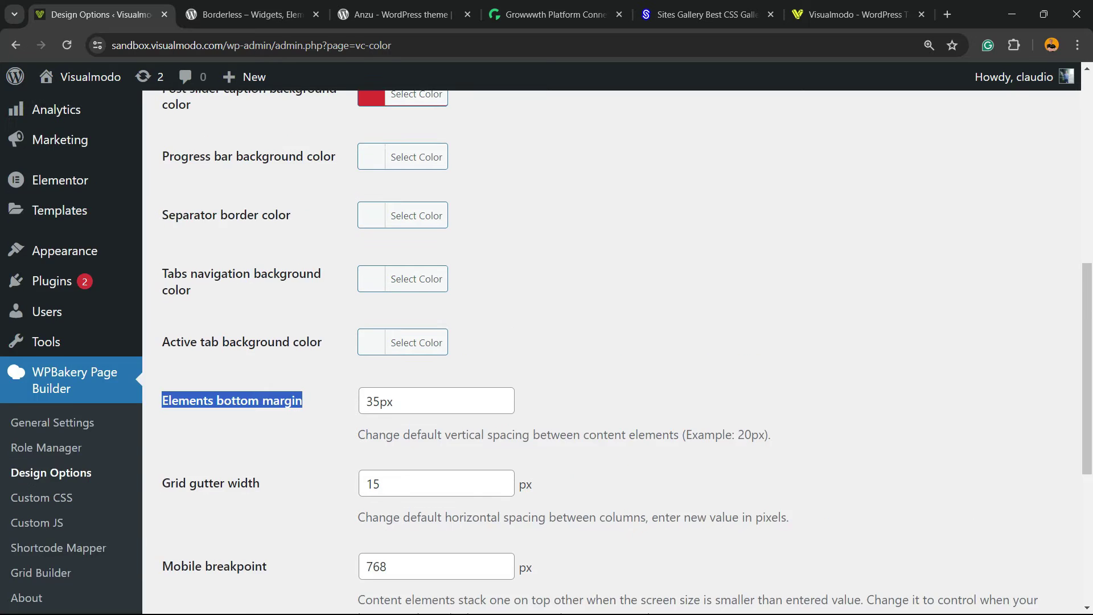
scroll(618, 353, up, 5)
scroll(618, 353, down, 12)
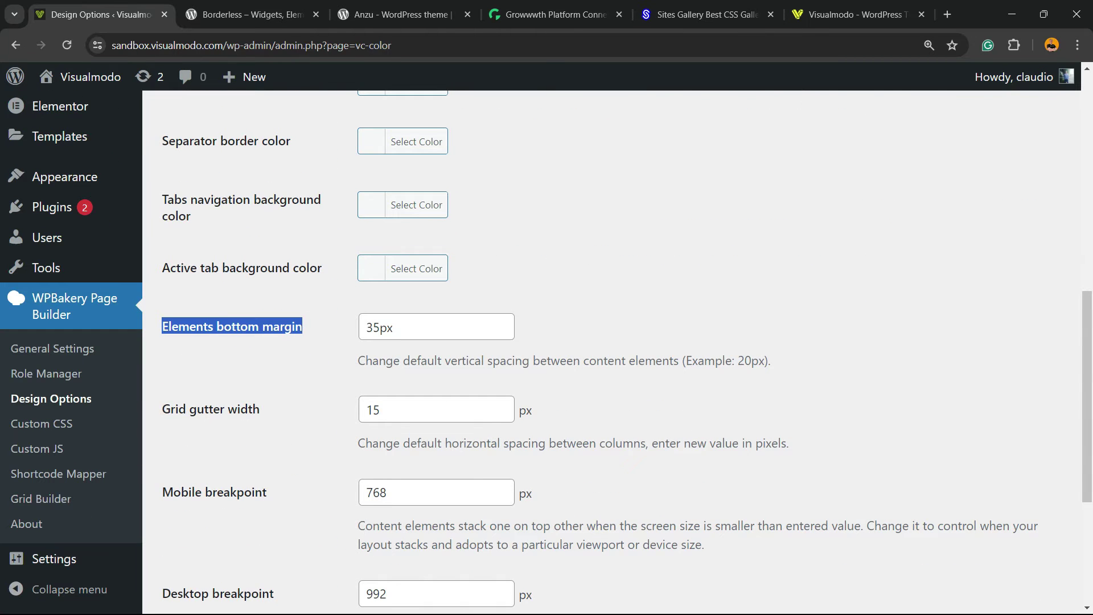
Examine the mobile and desktop breakpoint settings in the design options
scroll(618, 353, down, 2)
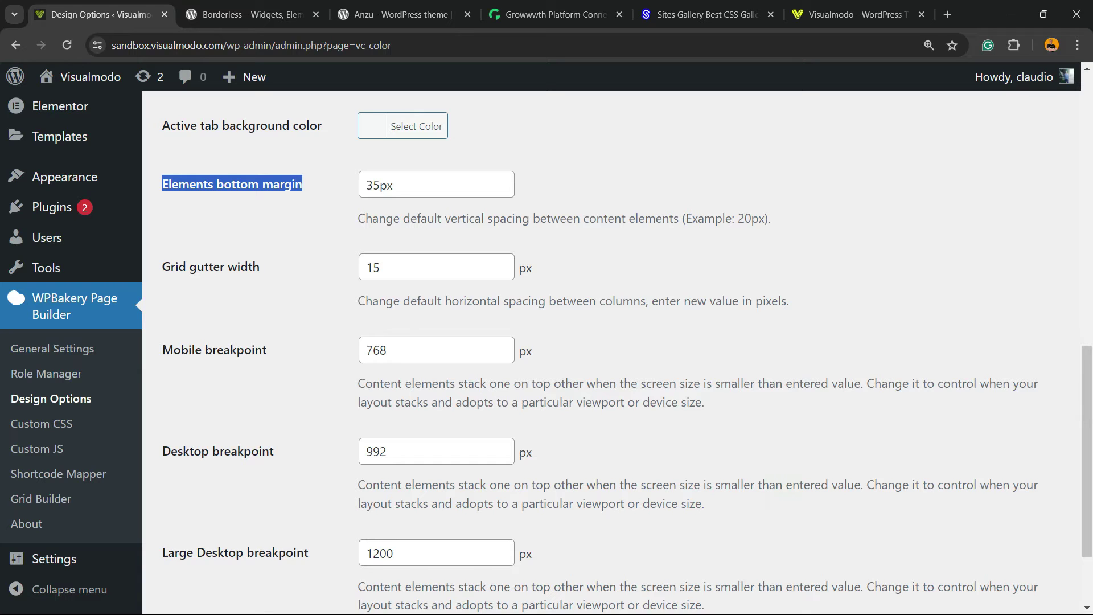
click(241, 350)
double_click(241, 349)
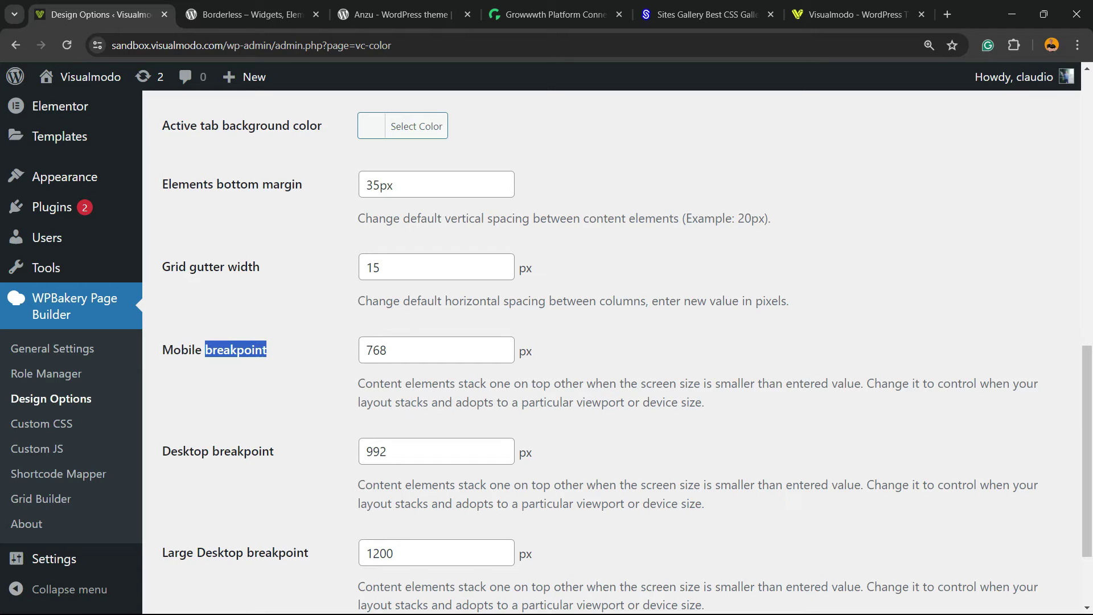
triple_click(240, 350)
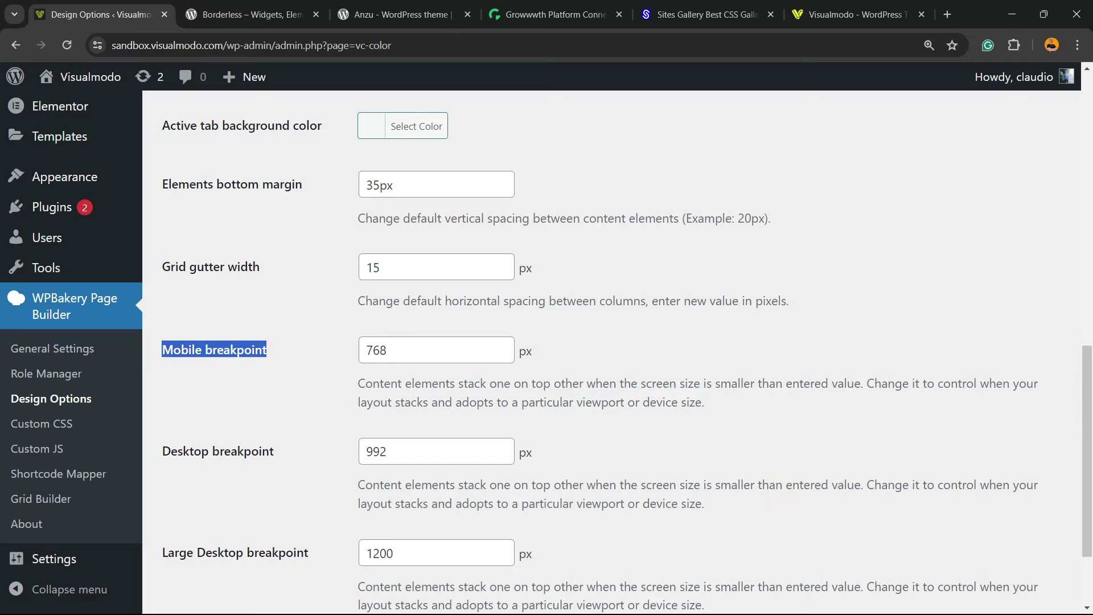
drag(366, 349, 388, 350)
click(387, 349)
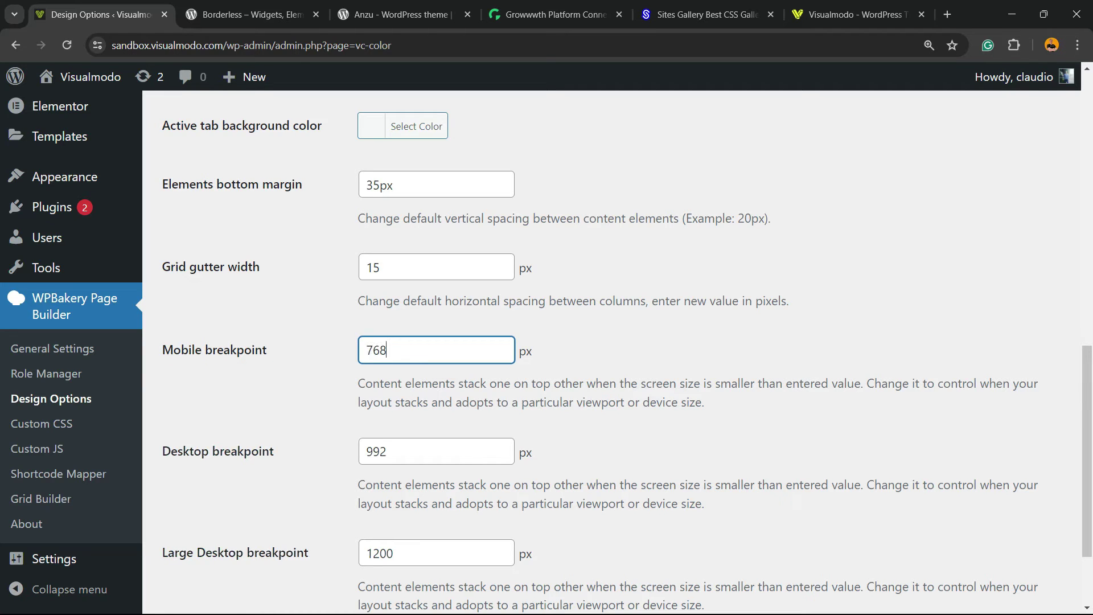
double_click(182, 350)
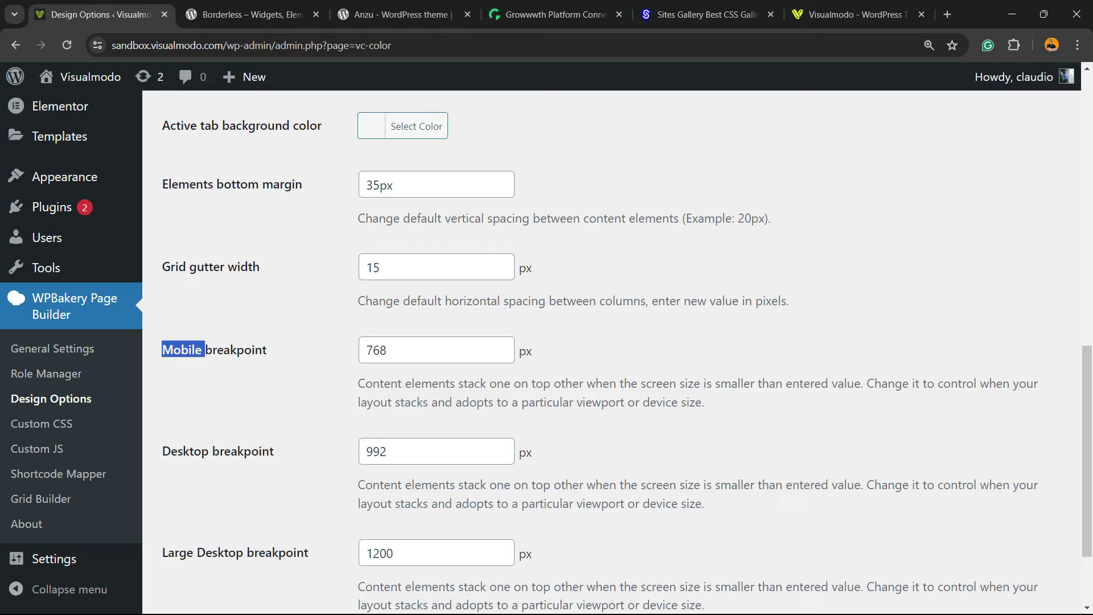
scroll(626, 353, down, 2)
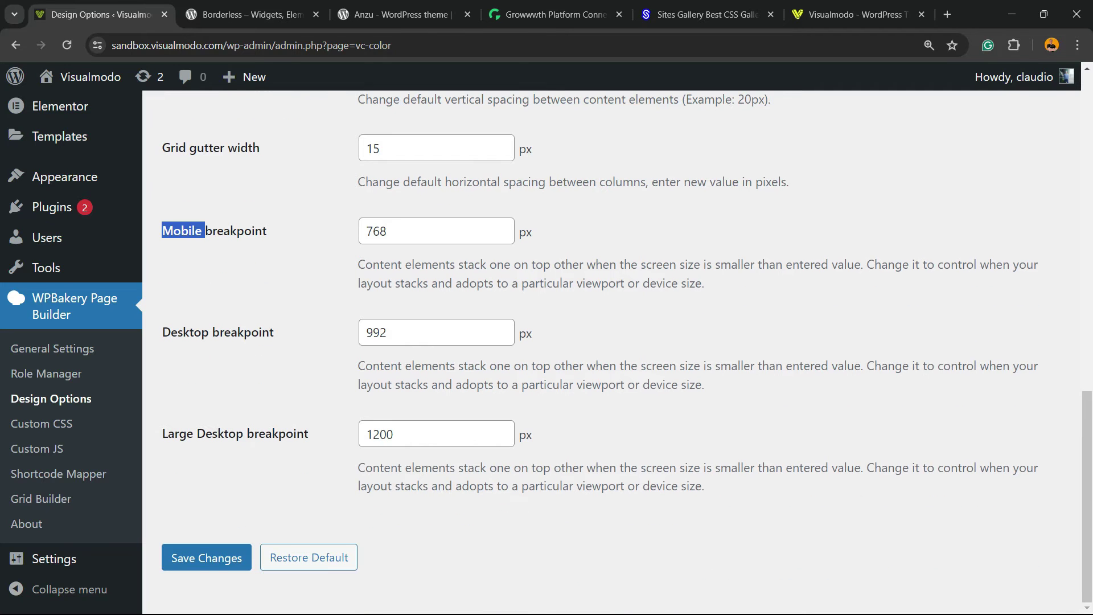
triple_click(218, 332)
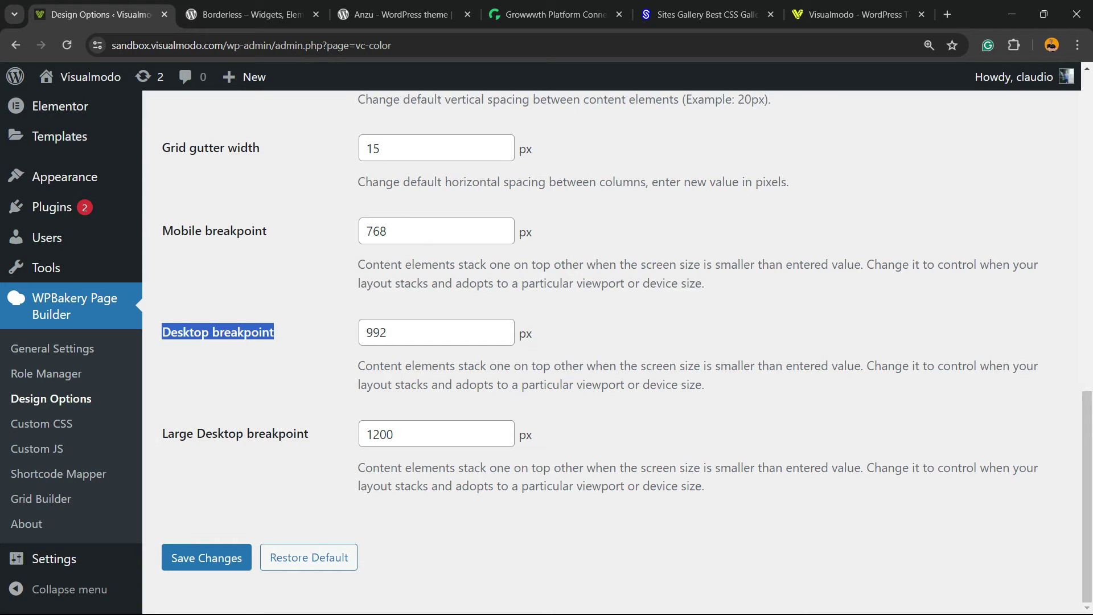
Save the changes to the design options
click(206, 558)
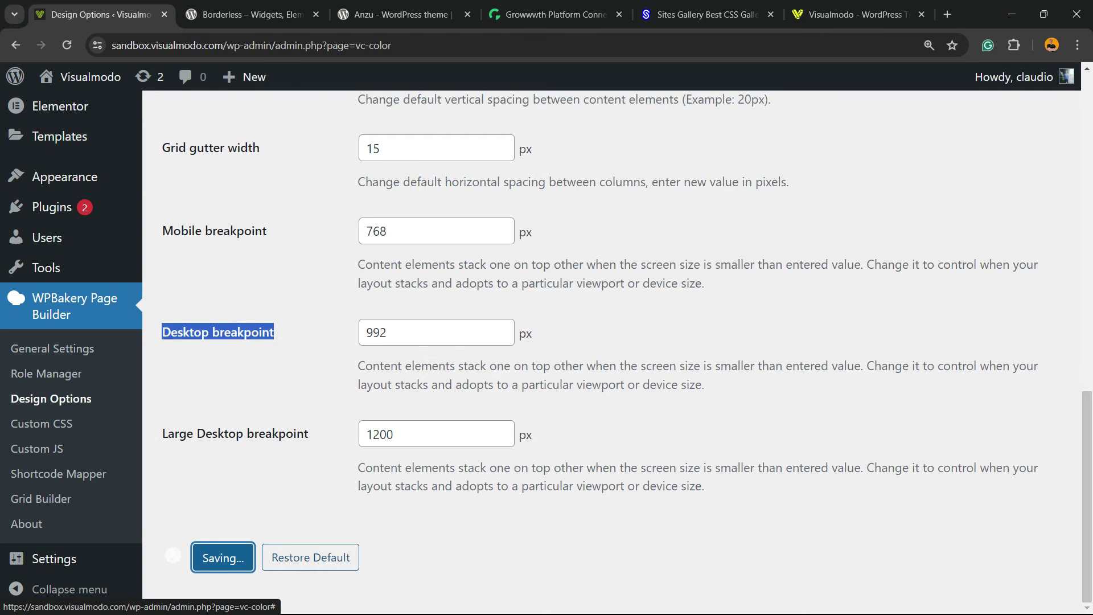
scroll(612, 341, up, 15)
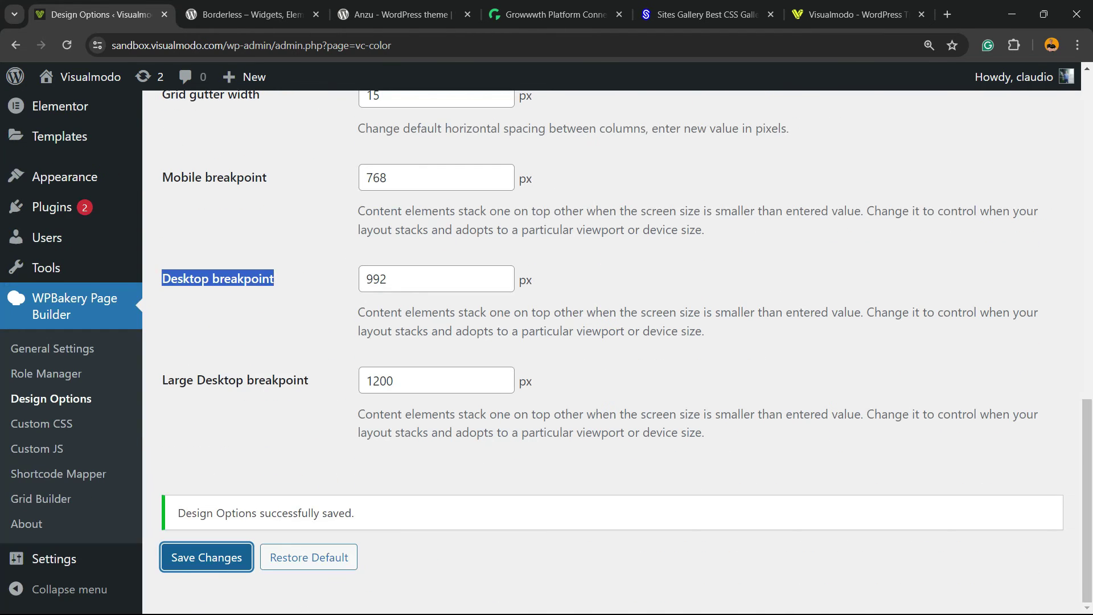
Restore the WPBakery design options to their defaults and confirm the reset
click(309, 557)
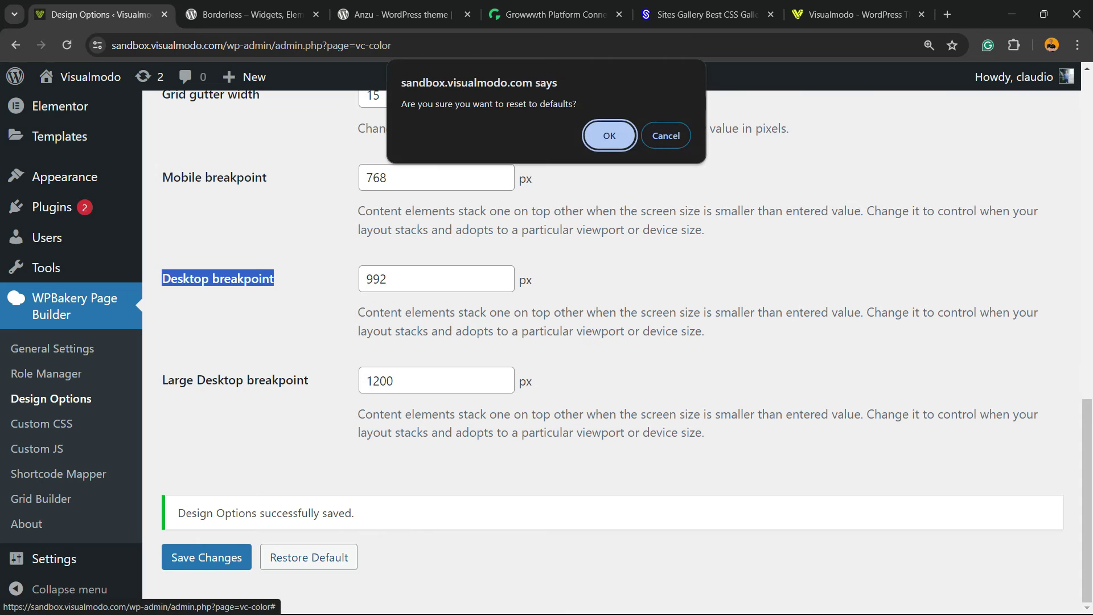
key(Return)
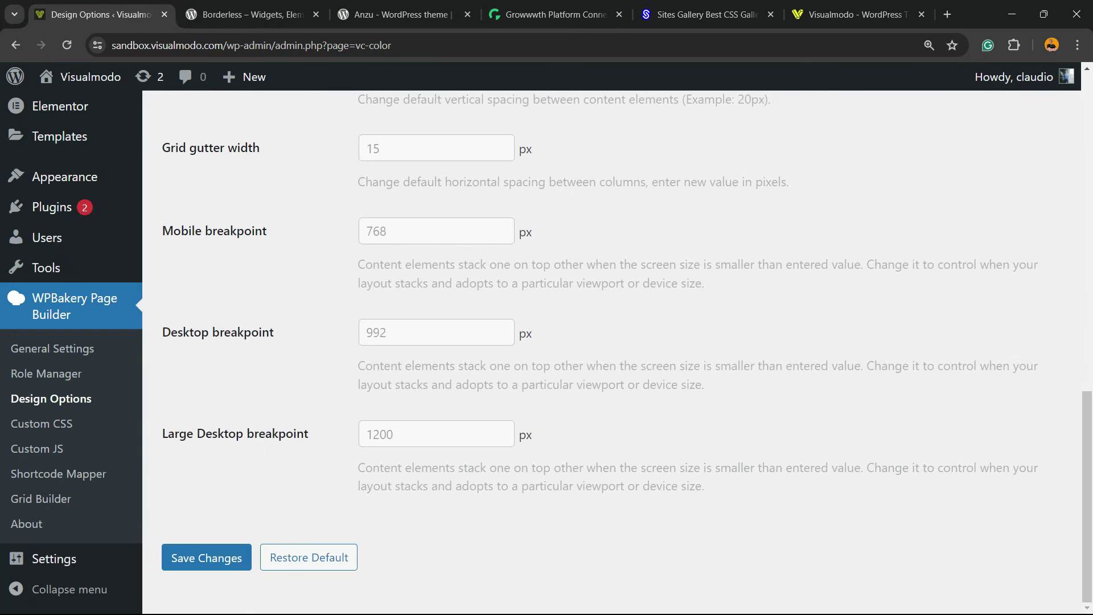
scroll(613, 342, up, 15)
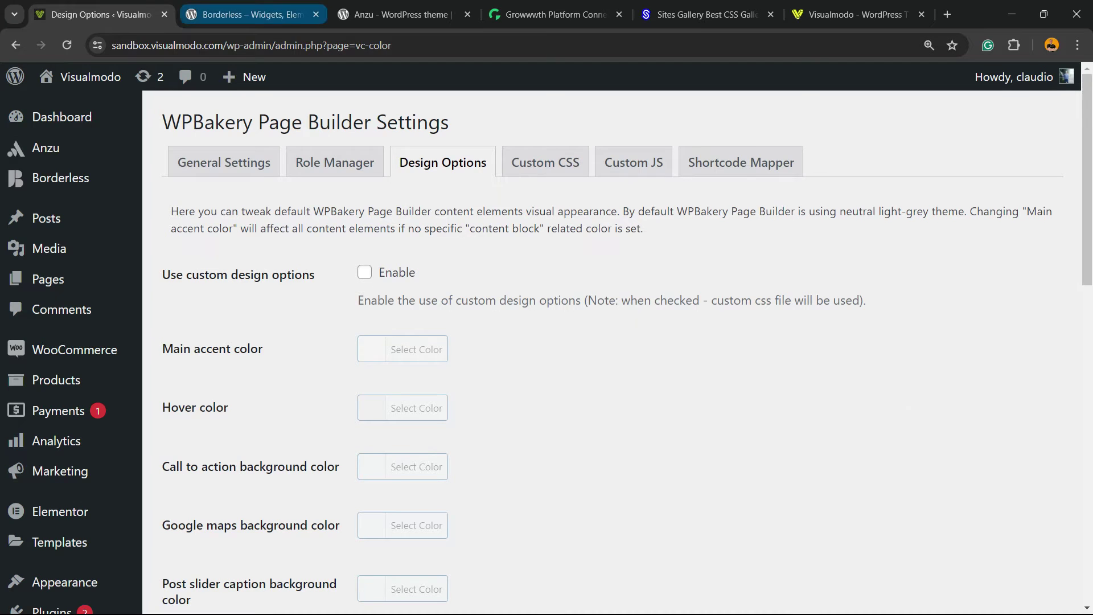
Switch to the Borderless plugin page on WordPress.org
key(ctrl+Tab)
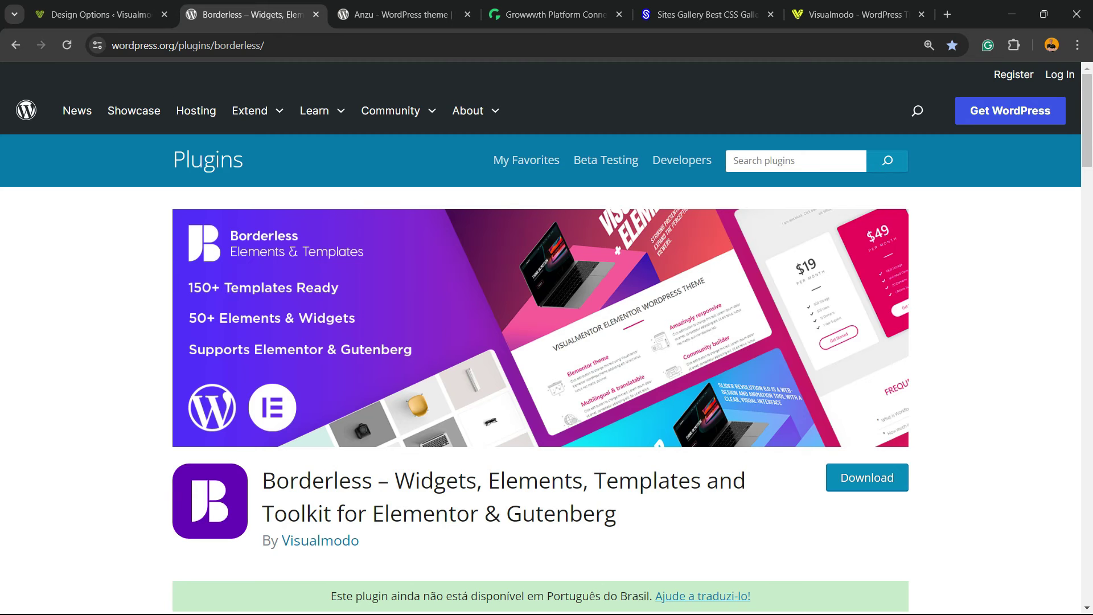
Switch to the Anzu theme page on WordPress.org and look over its preview, description and ratings
key(ctrl+Tab)
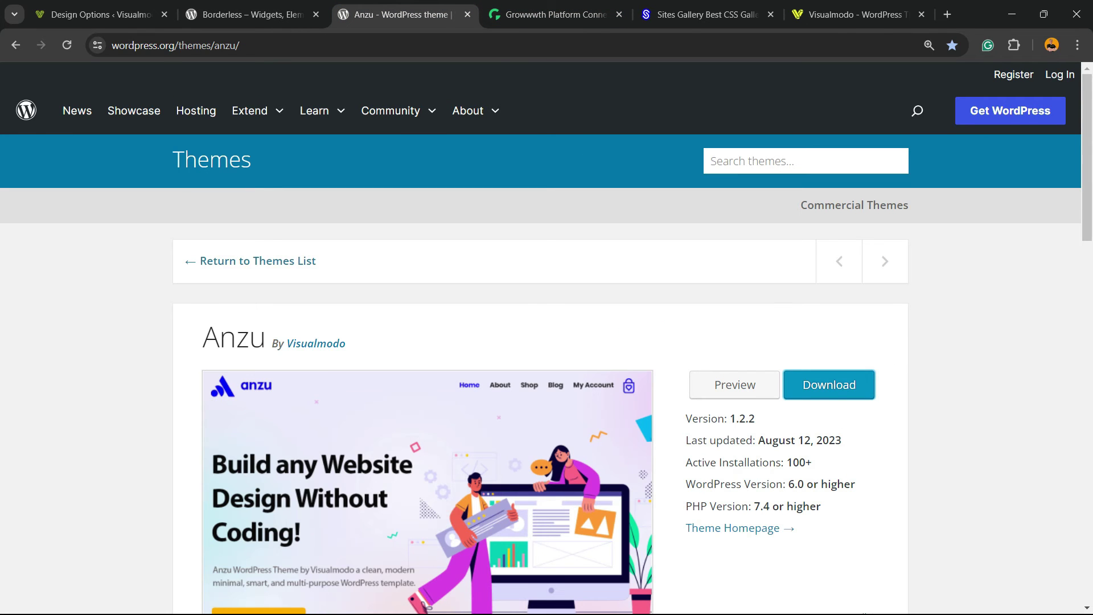
scroll(541, 342, down, 5)
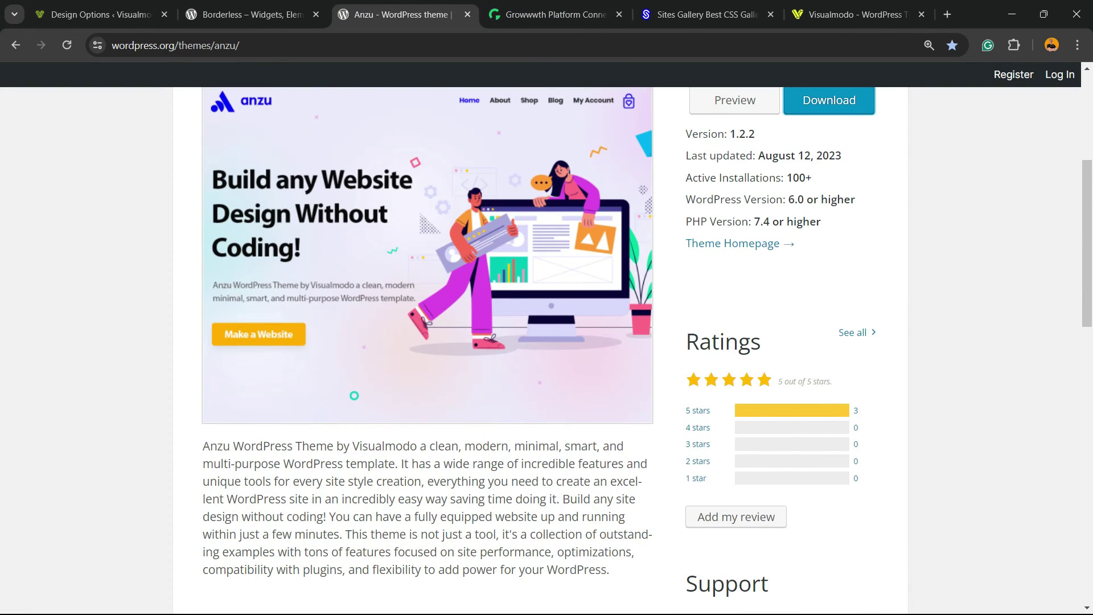
scroll(427, 341, up, 5)
Switch to the Growwwth website and browse its guest-post publisher listings with their prices and link types
click(546, 14)
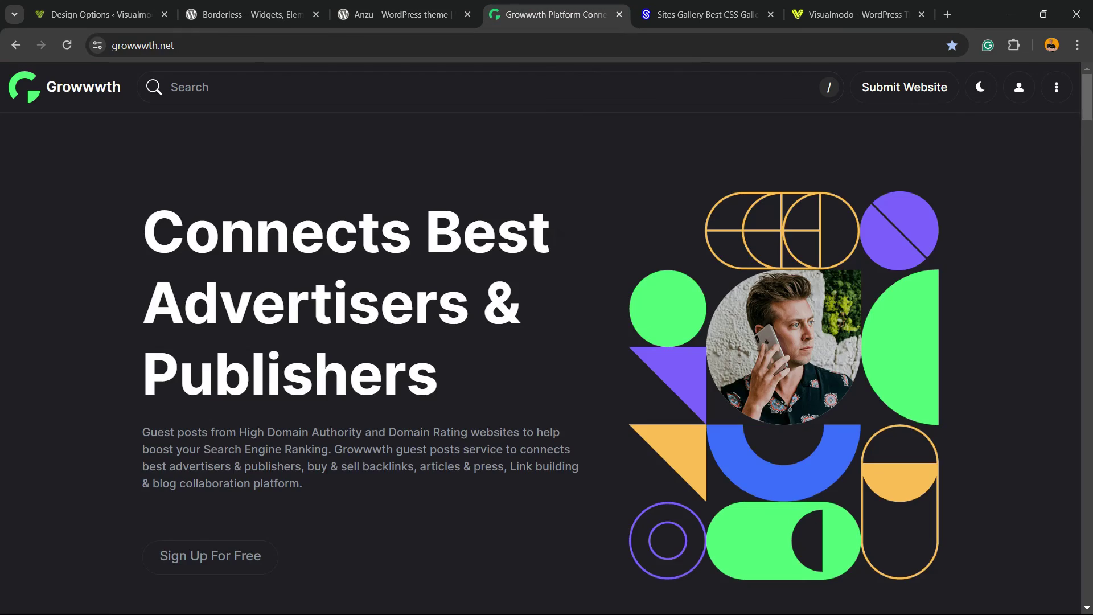
scroll(541, 342, down, 7)
scroll(541, 356, down, 15)
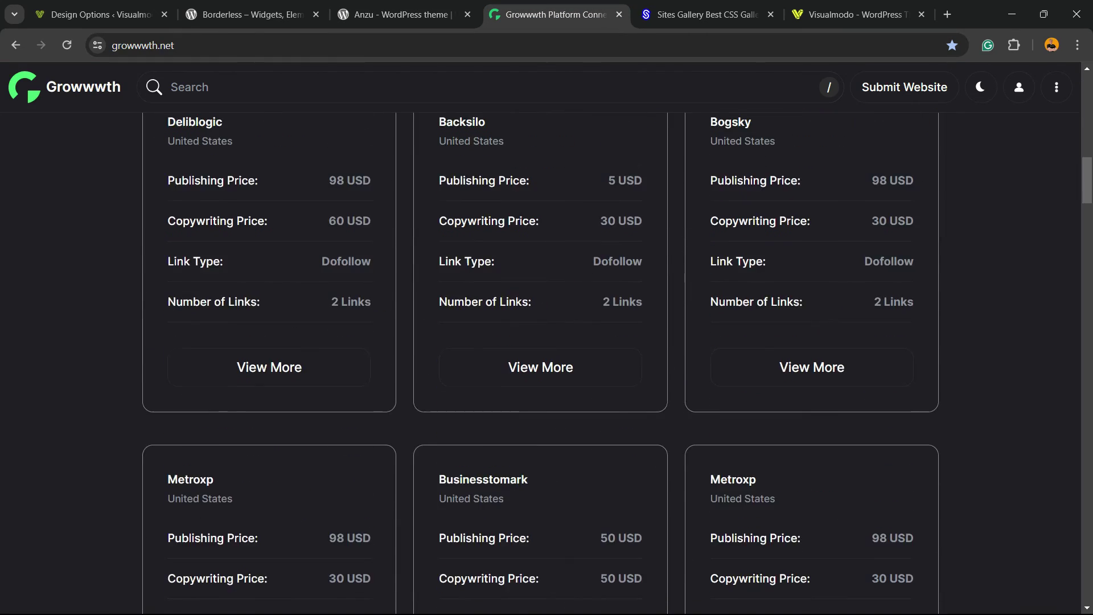
scroll(541, 356, down, 15)
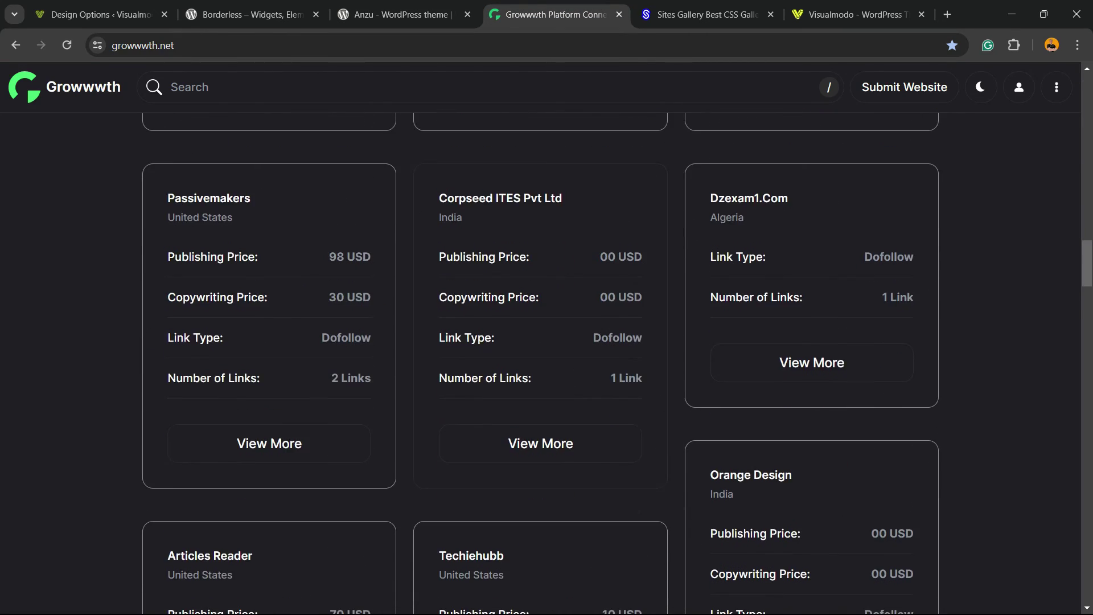
scroll(541, 356, down, 8)
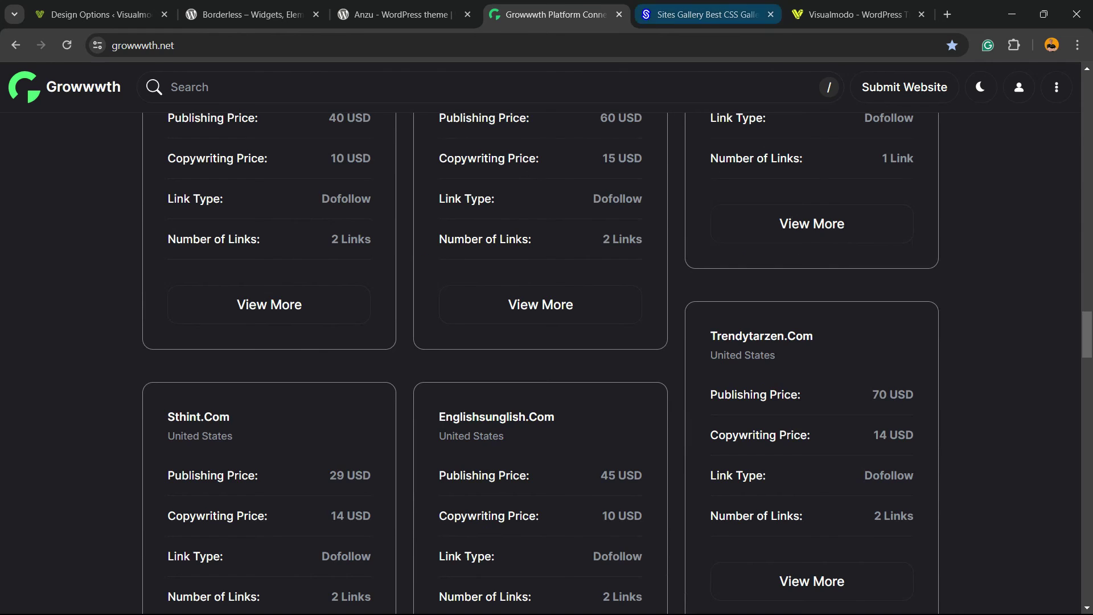
Switch to the Sites Gallery website and browse its showcase of website designs
click(700, 14)
scroll(567, 365, down, 20)
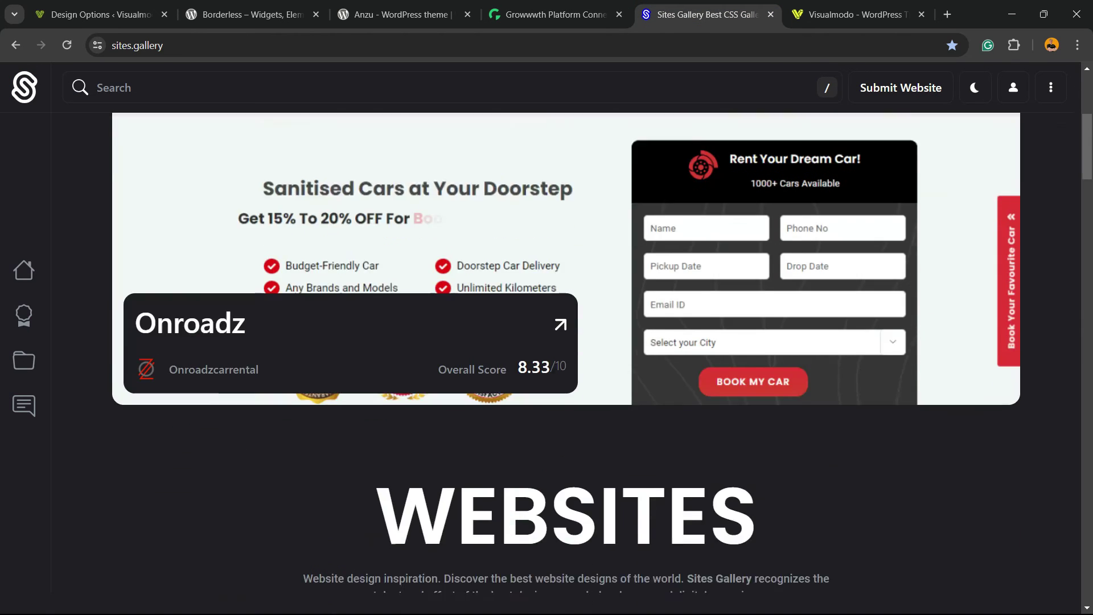
scroll(566, 364, down, 20)
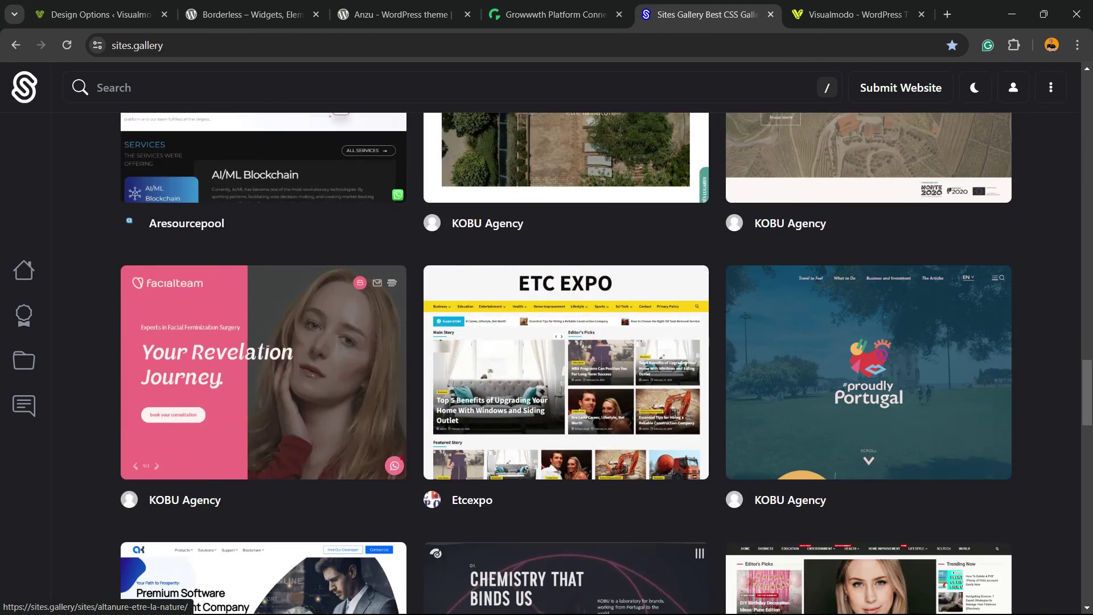
Open the Templates Library on the Visualmodo website and browse through its pre-built website templates
click(852, 14)
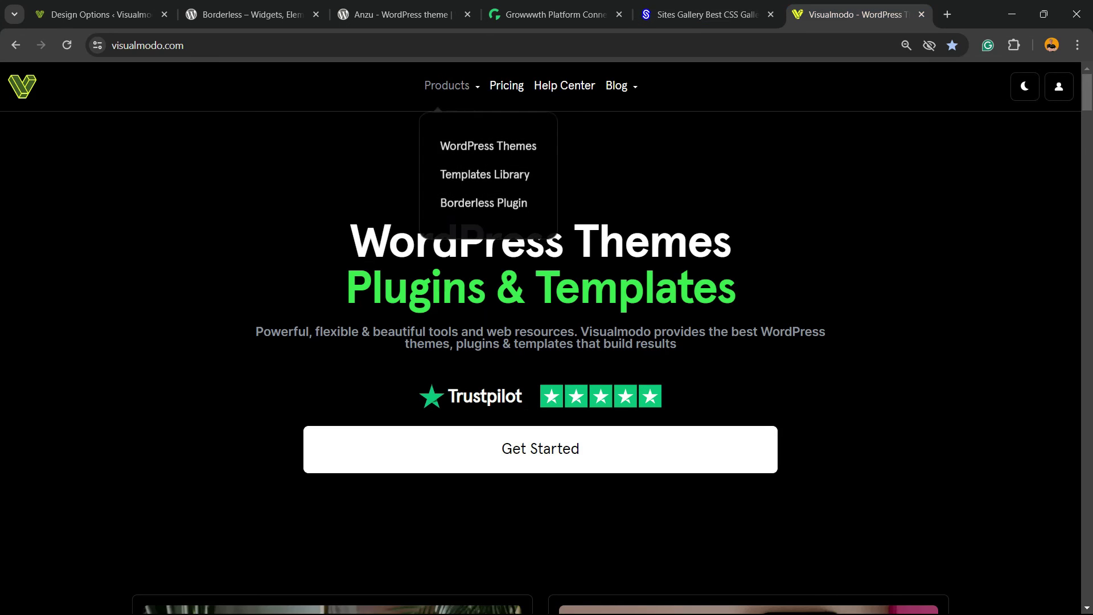
click(484, 174)
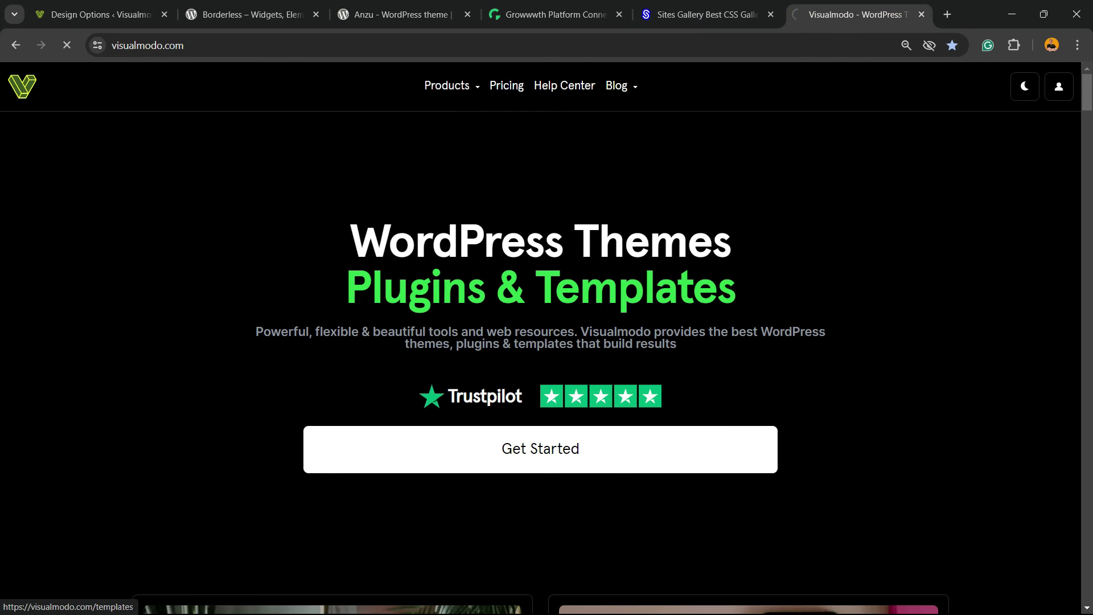
scroll(546, 341, down, 4)
scroll(547, 341, down, 8)
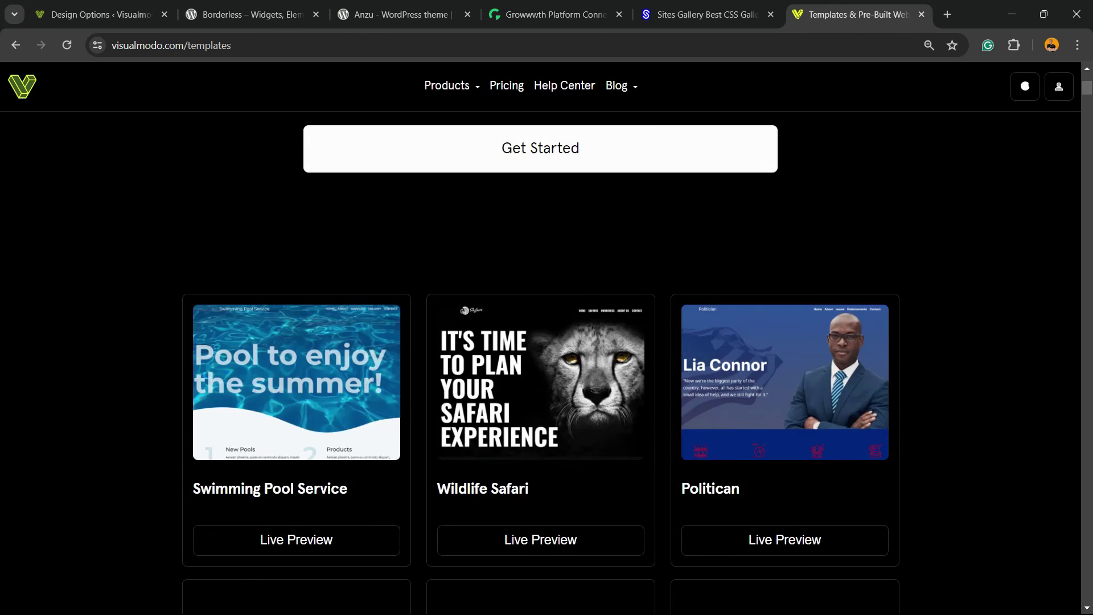
scroll(547, 342, down, 4)
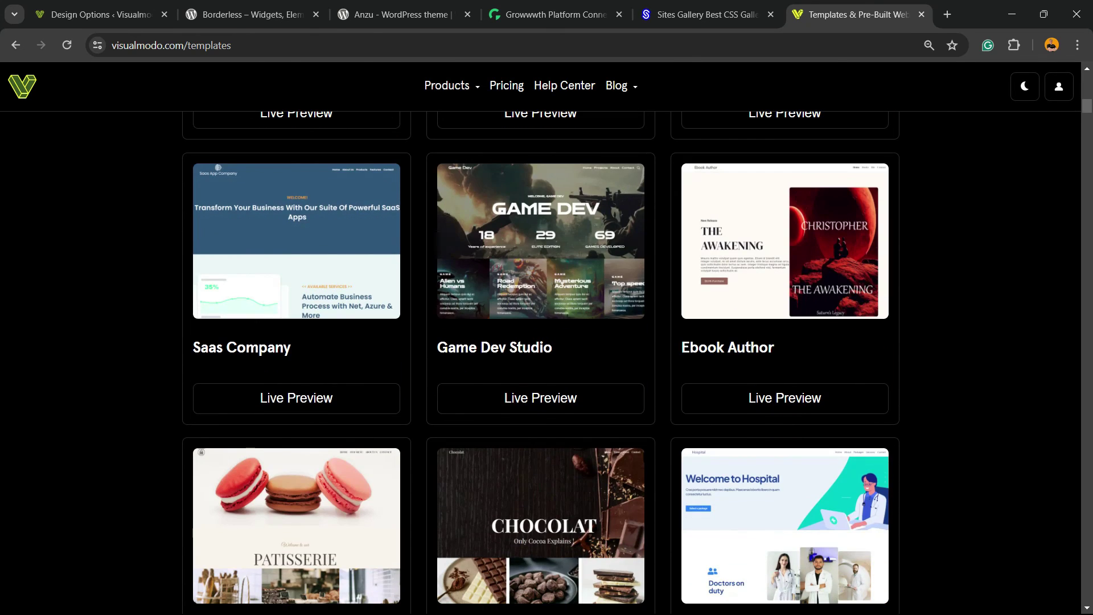
scroll(546, 342, down, 20)
scroll(547, 342, down, 20)
scroll(547, 342, down, 15)
scroll(547, 342, down, 20)
scroll(546, 342, down, 20)
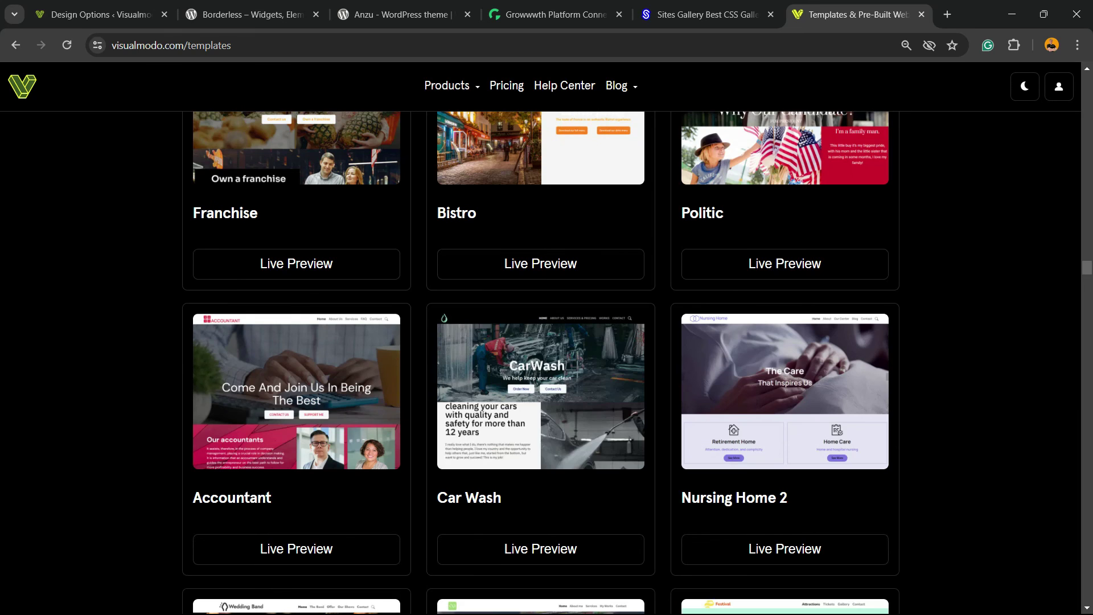
scroll(547, 342, down, 12)
scroll(547, 342, down, 5)
scroll(546, 342, down, 15)
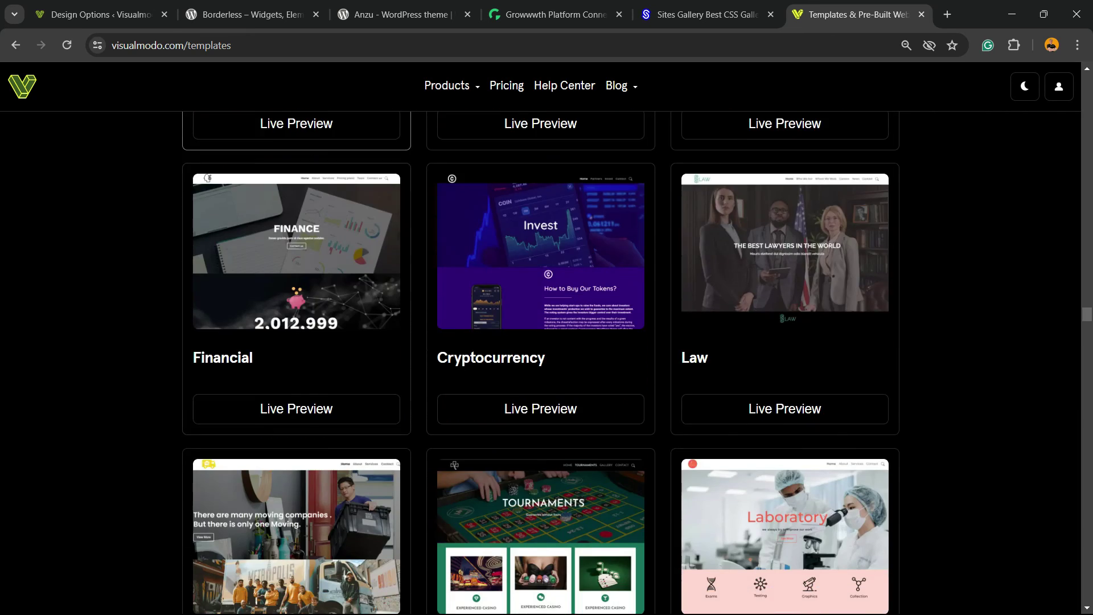
scroll(547, 342, down, 8)
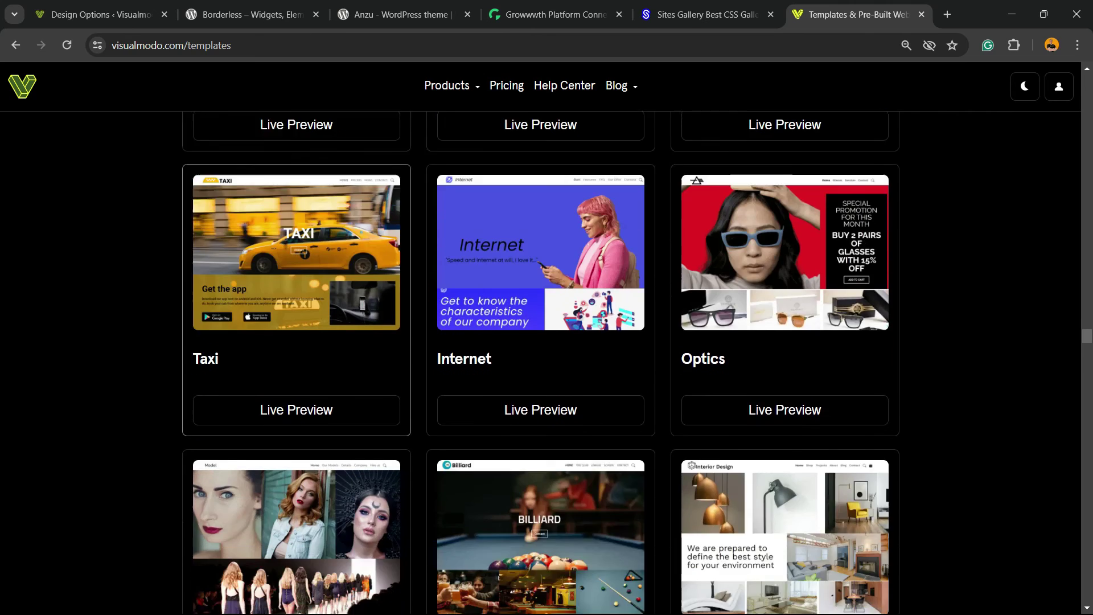